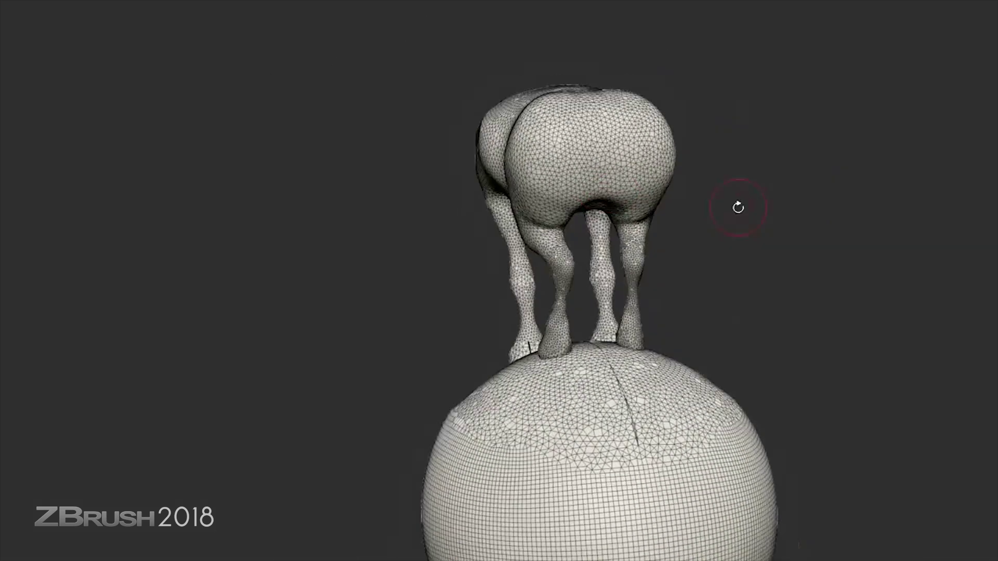
Orbit the moose body to a three-quarter side view
left_click_drag(737, 208, 420, 267)
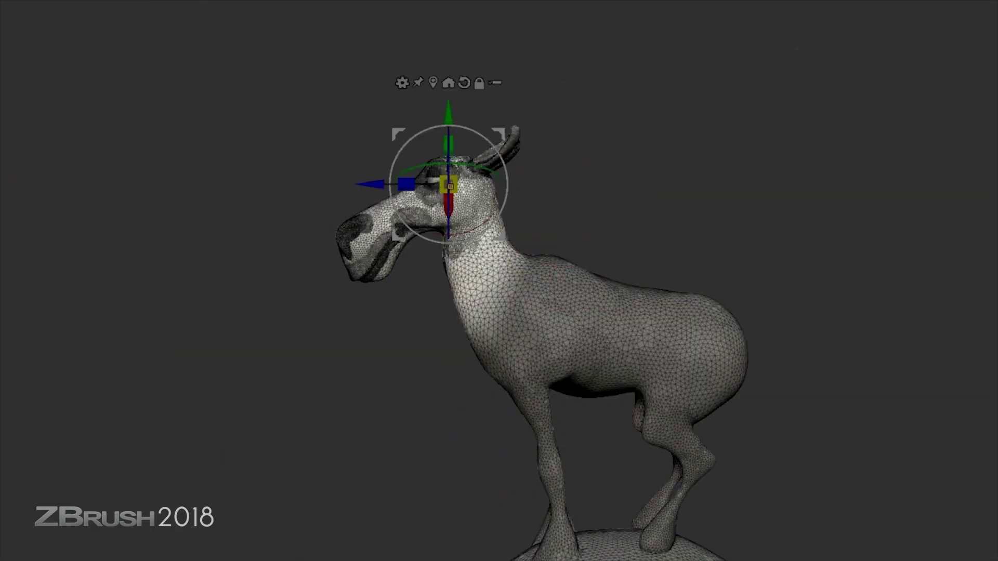
Tilt the moose's head and neck into a new pose
left_click_drag(471, 228, 514, 196)
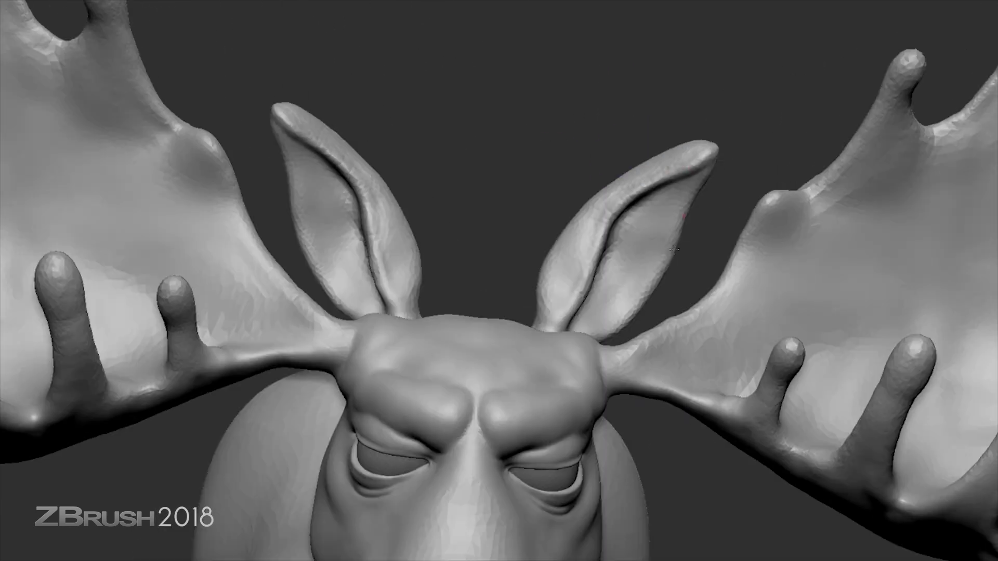
Orbit to view the moose's face head-on between the antlers
left_click_drag(318, 137, 501, 138)
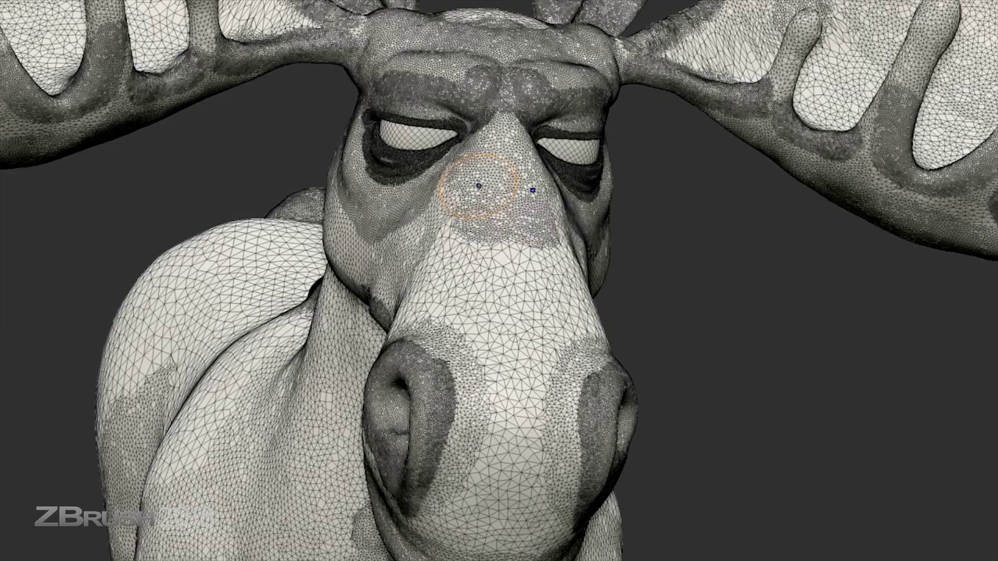